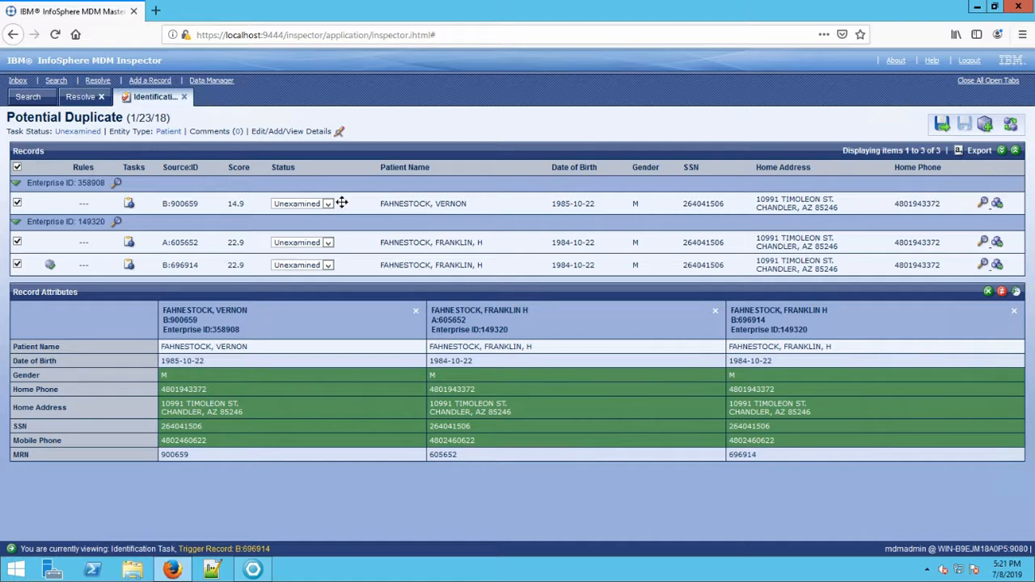
# Set the duplicate task's status to Deferred for all three records.
pyautogui.click(339, 133)
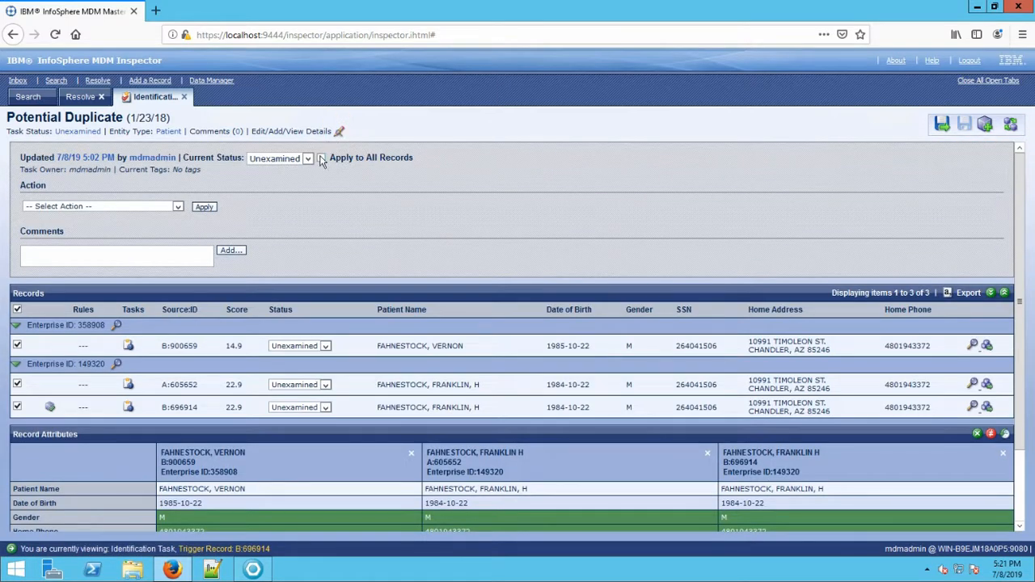
pyautogui.click(307, 158)
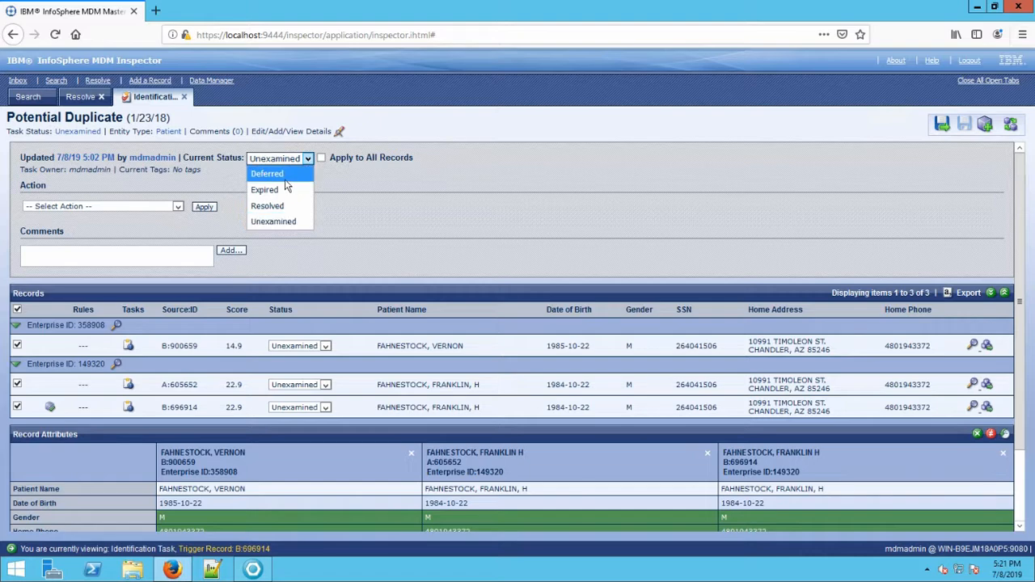
pyautogui.click(284, 174)
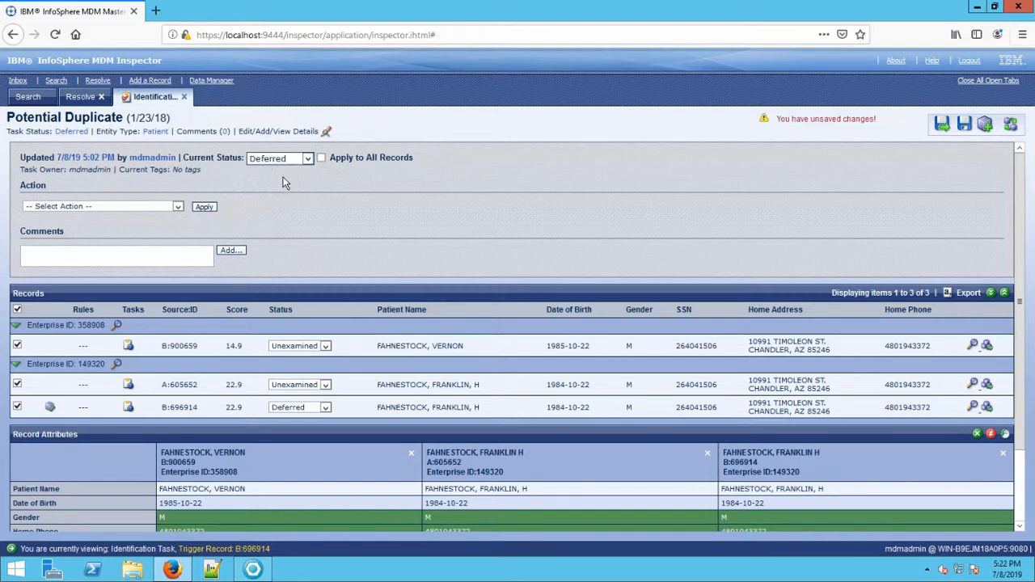
pyautogui.click(321, 158)
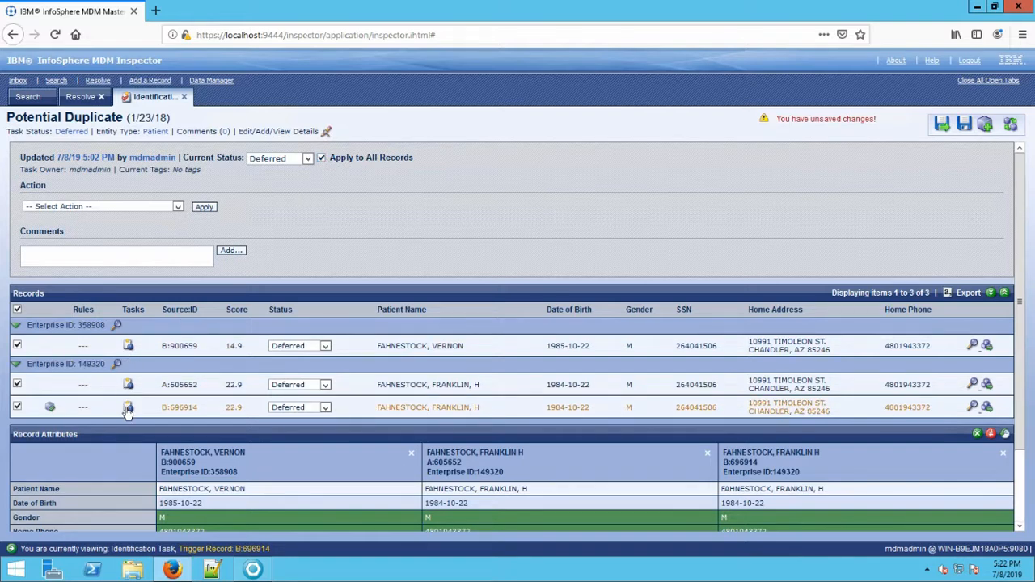
# Add the comment 'Readched out to Source b admin.', save the task, and return to Resolve.
pyautogui.click(79, 258)
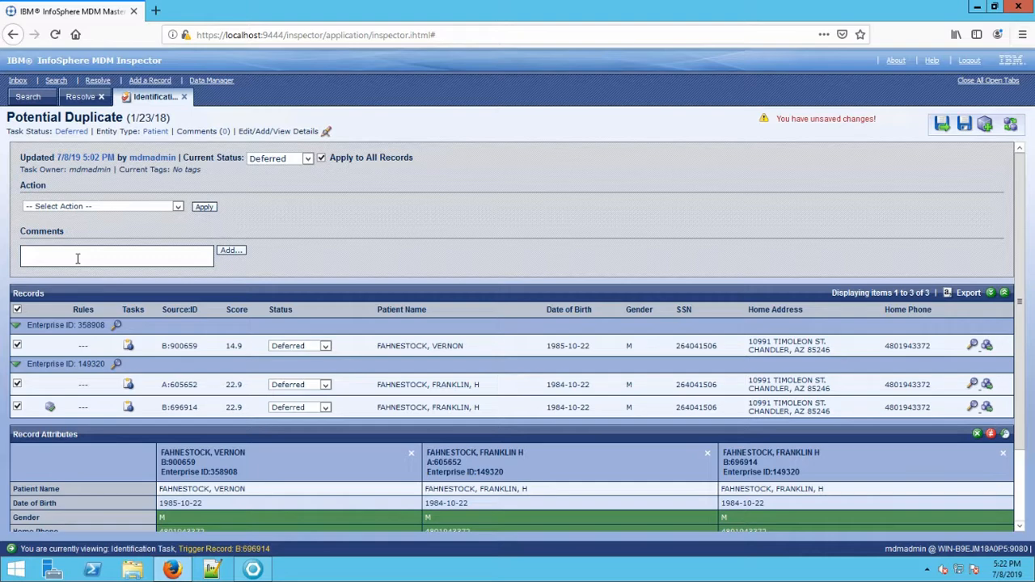
pyautogui.write('Readched out to Source b admin.')
pyautogui.click(231, 251)
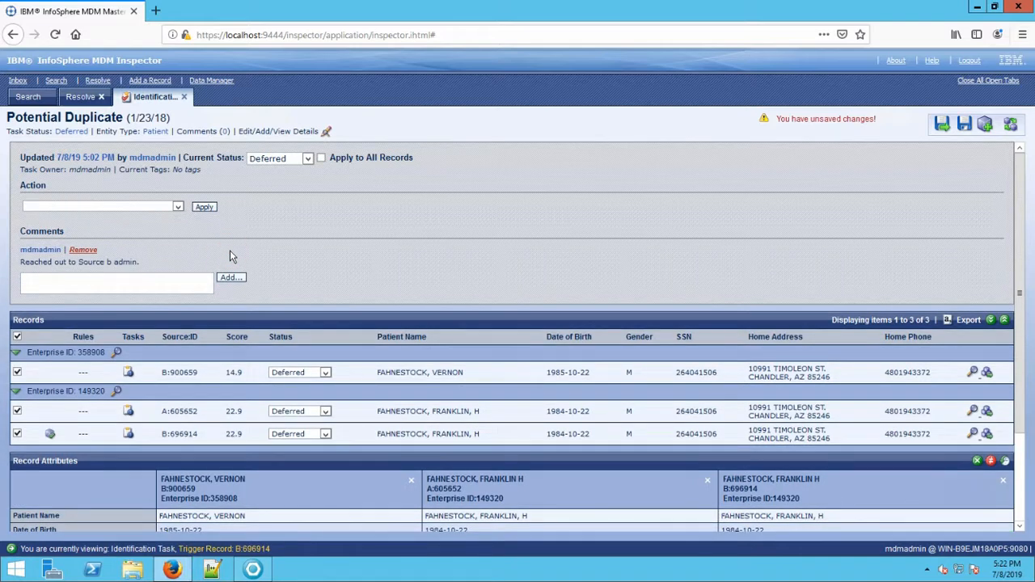
pyautogui.click(965, 129)
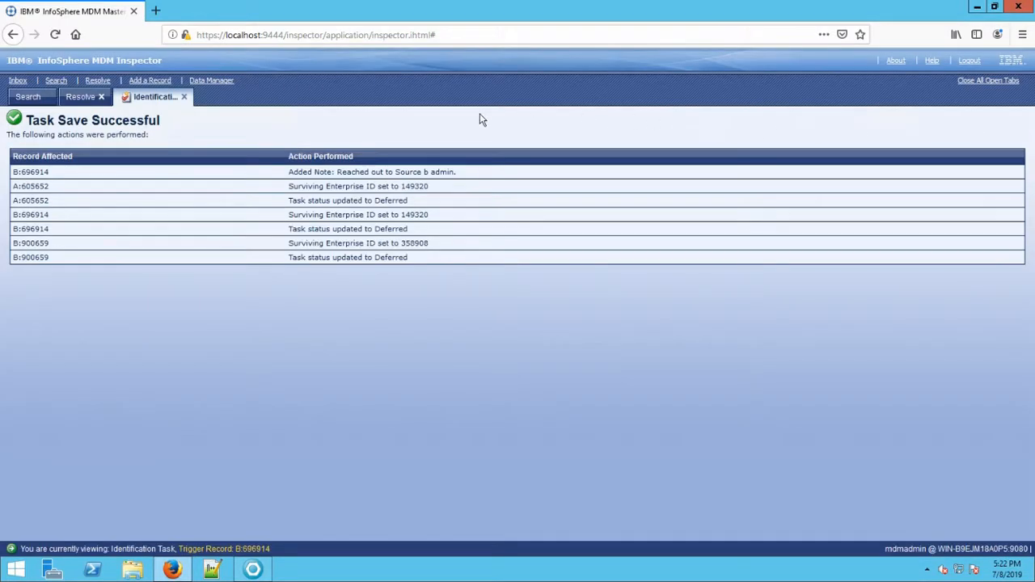
pyautogui.click(184, 97)
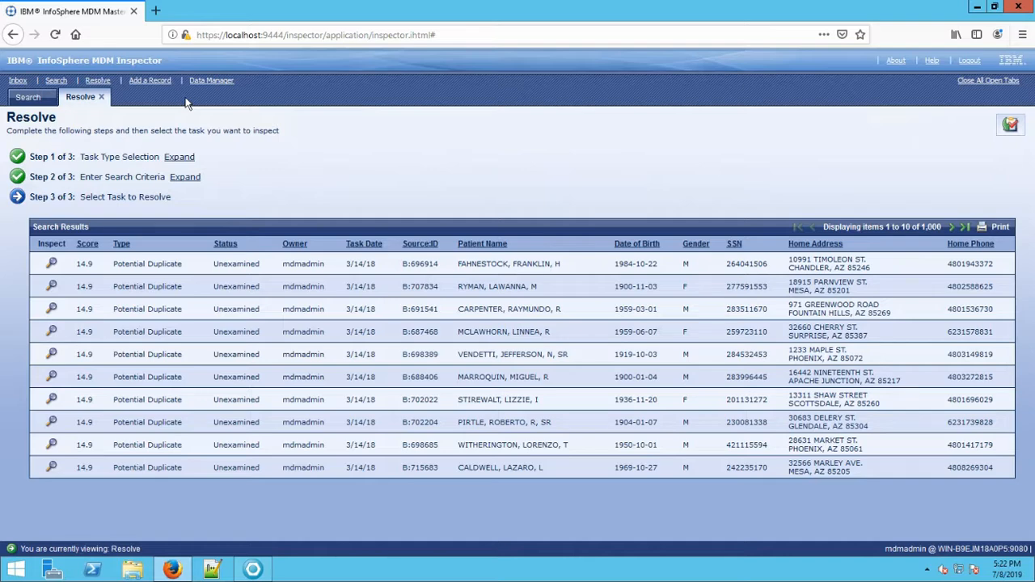
# Search tasks with Task Status Deferred and open the first deferred Potential Duplicate task.
pyautogui.click(194, 178)
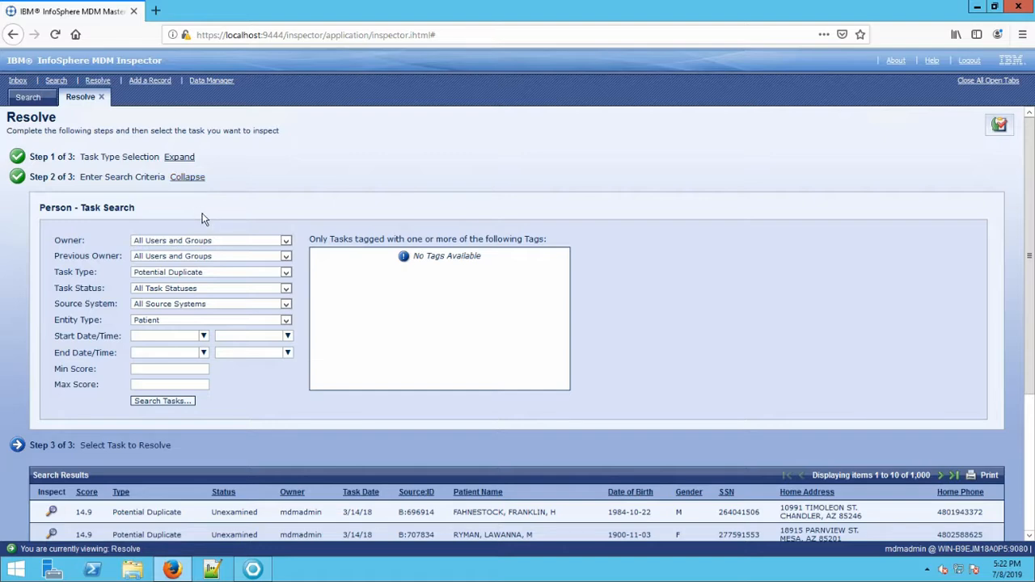
pyautogui.click(206, 290)
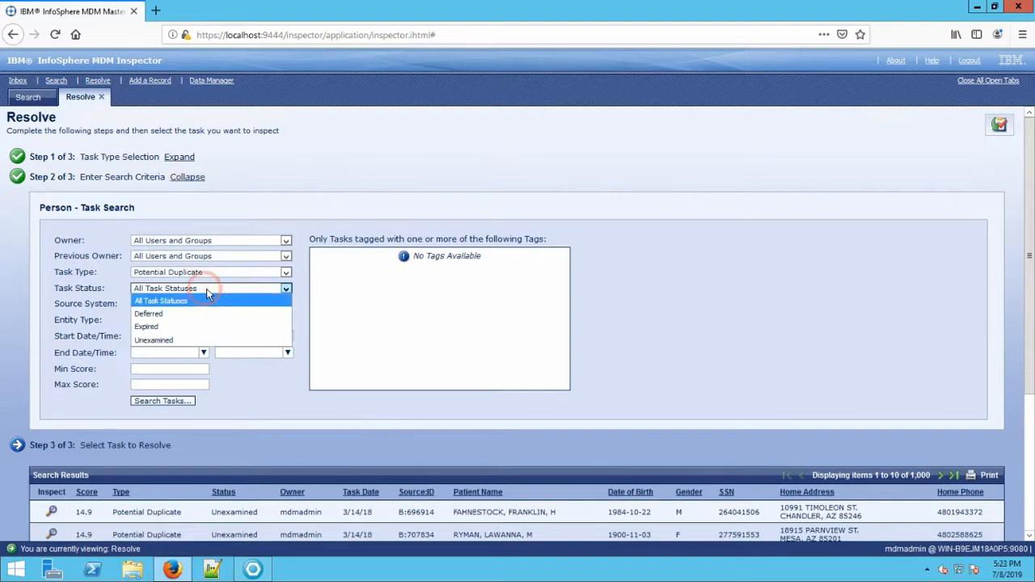
pyautogui.click(150, 314)
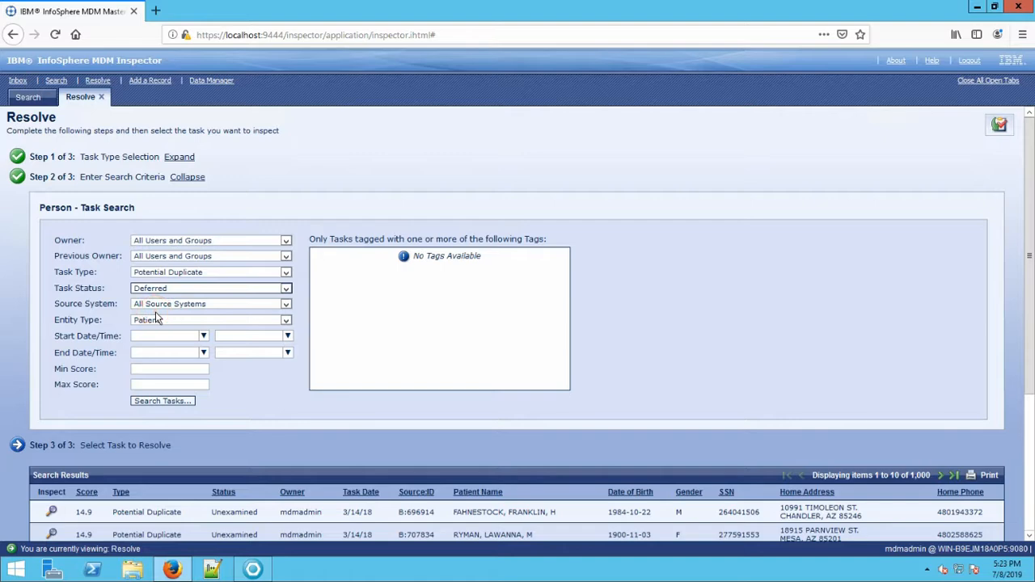
pyautogui.click(162, 401)
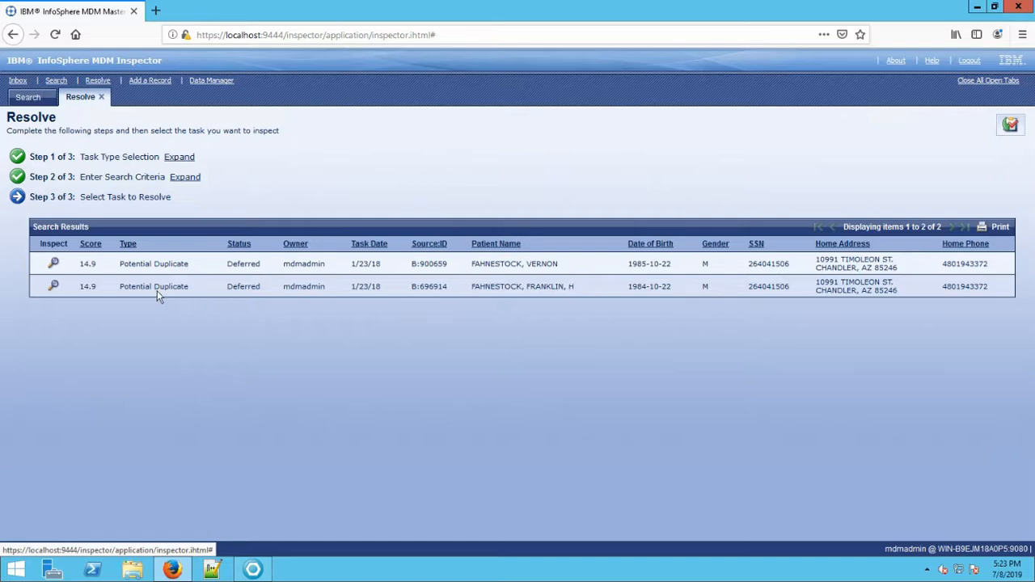
pyautogui.click(52, 263)
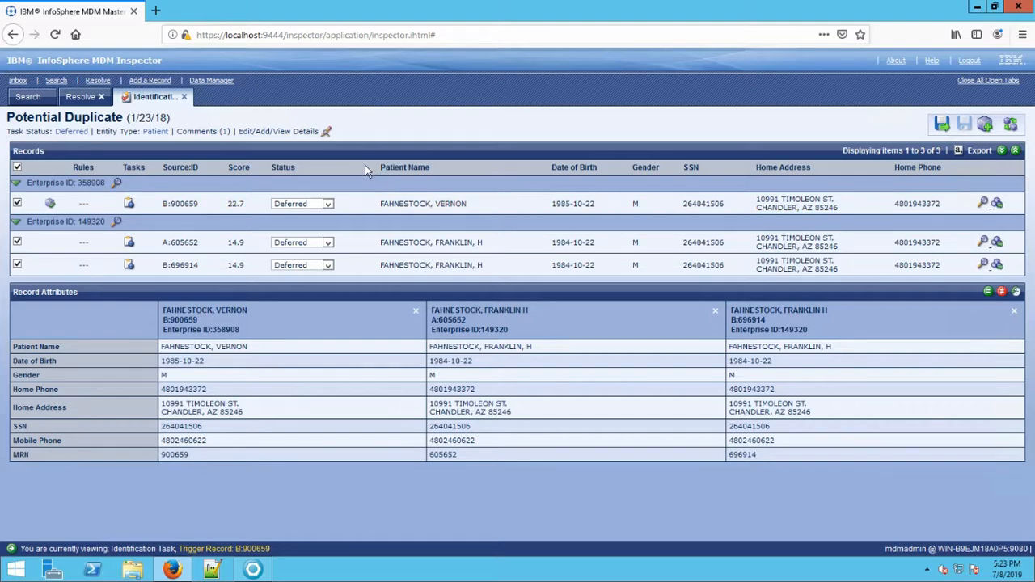
# Change the task status to Resolved for all records and save the task.
pyautogui.click(328, 133)
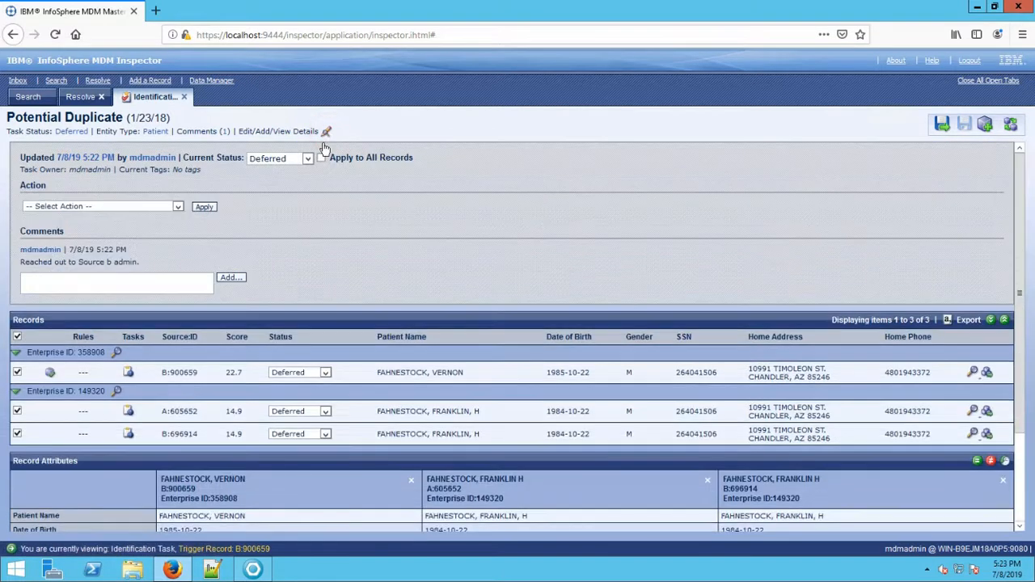
pyautogui.click(308, 158)
pyautogui.click(263, 205)
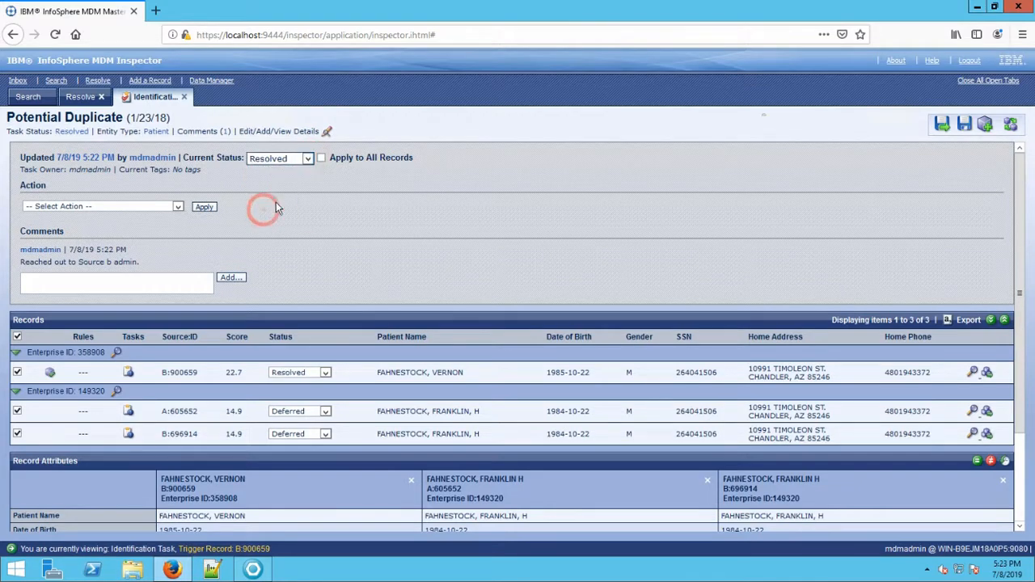
pyautogui.click(322, 158)
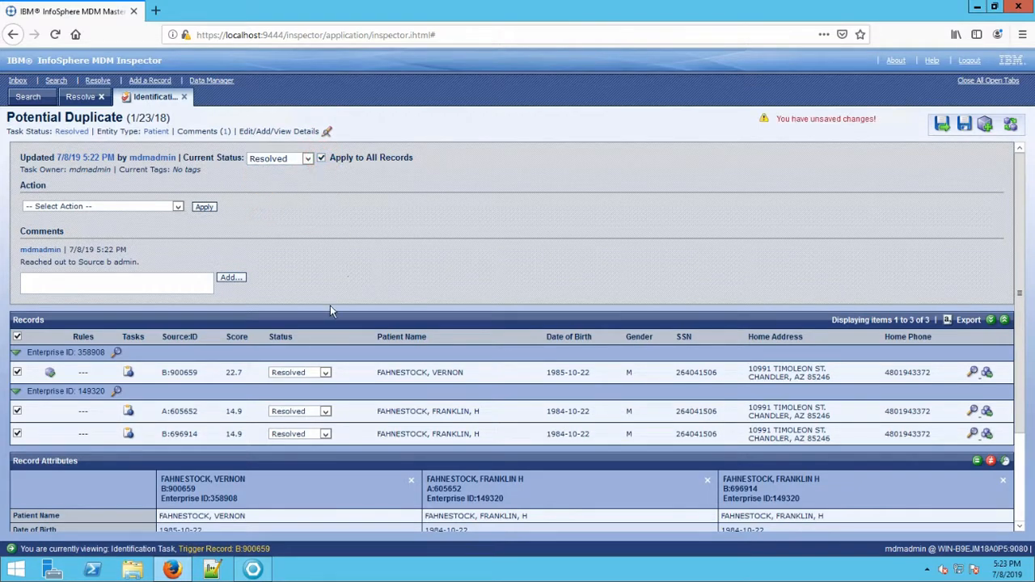
pyautogui.click(964, 127)
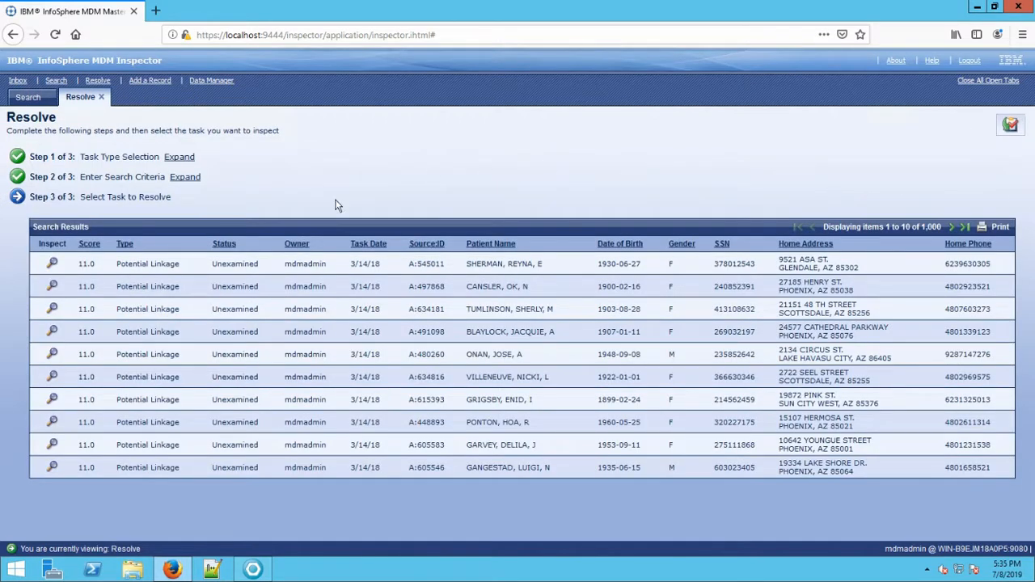
# Inspect the first Potential Linkage task and highlight attributes matching across its four records.
pyautogui.click(53, 264)
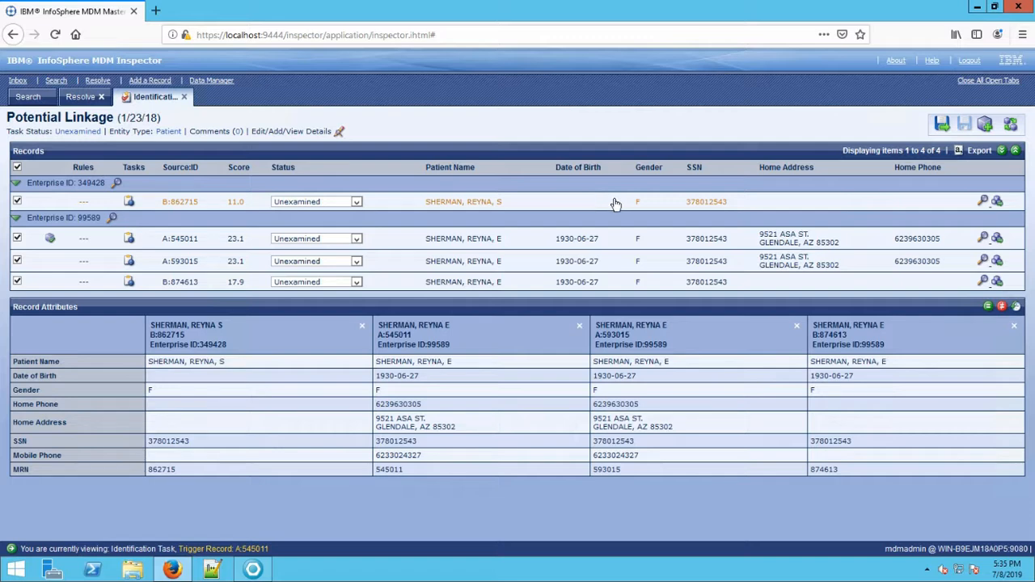
pyautogui.click(988, 307)
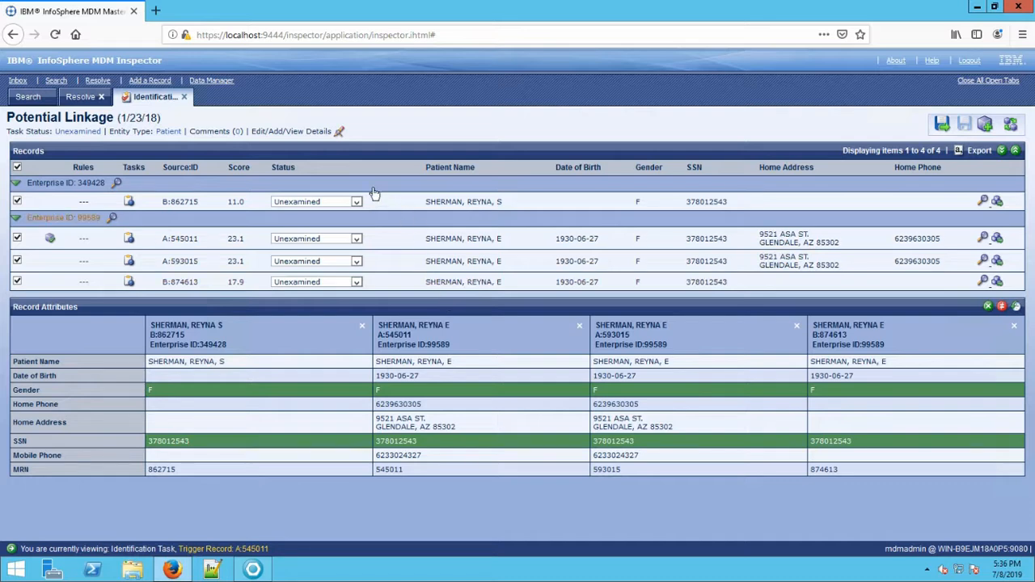
# Set the task status to Escalate to Manager for all four records.
pyautogui.click(339, 134)
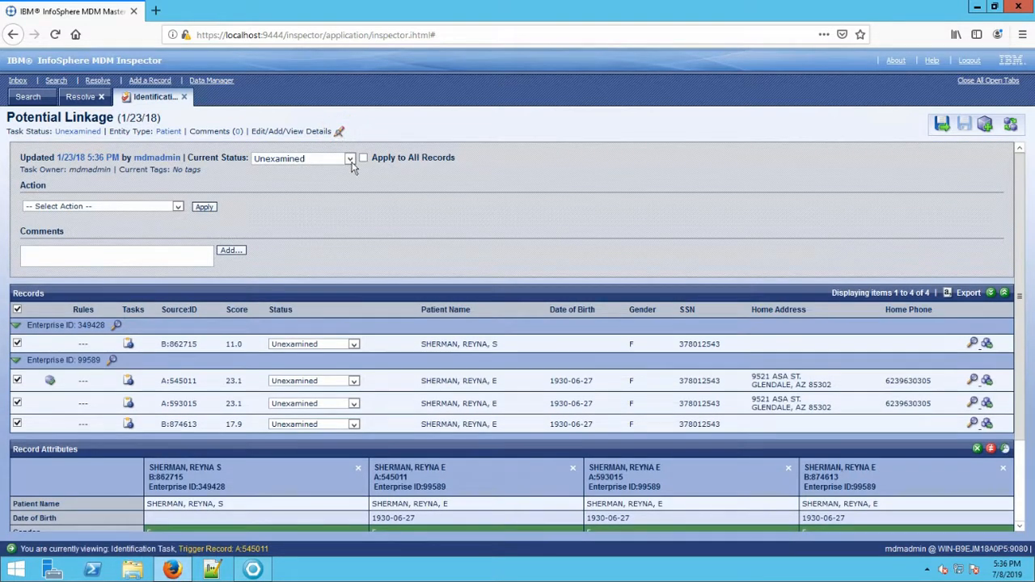
pyautogui.click(351, 160)
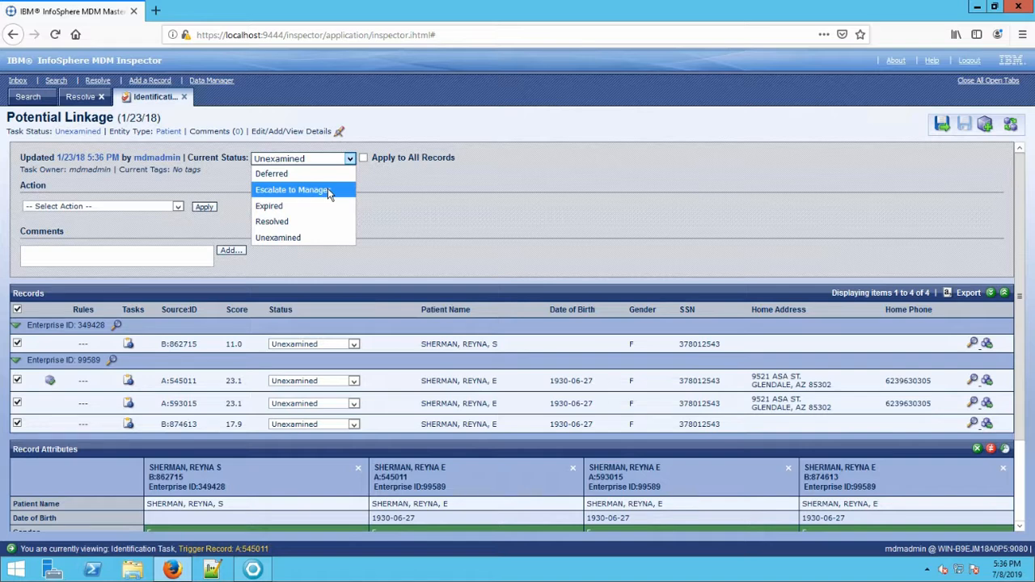
pyautogui.click(327, 190)
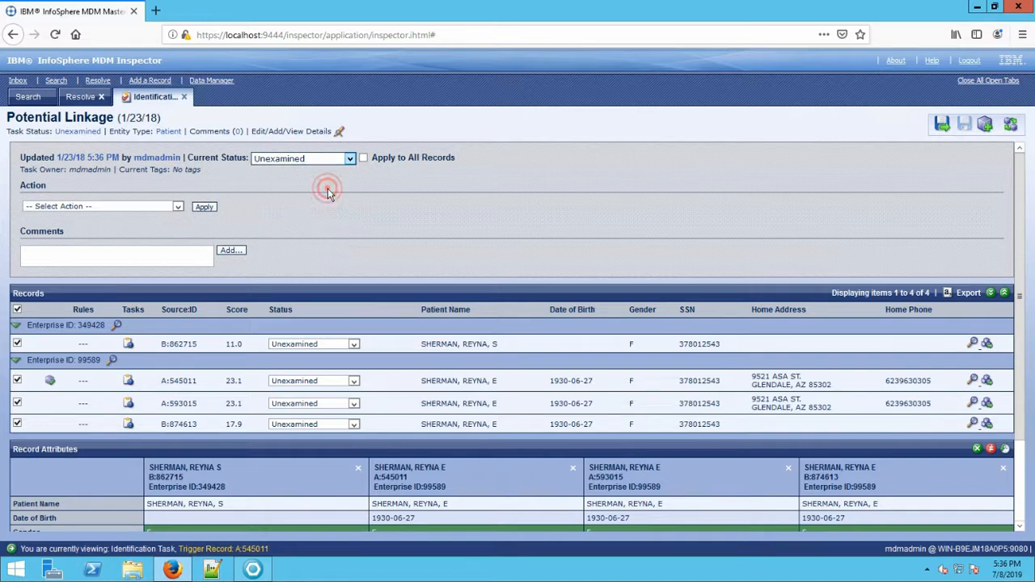
pyautogui.click(364, 159)
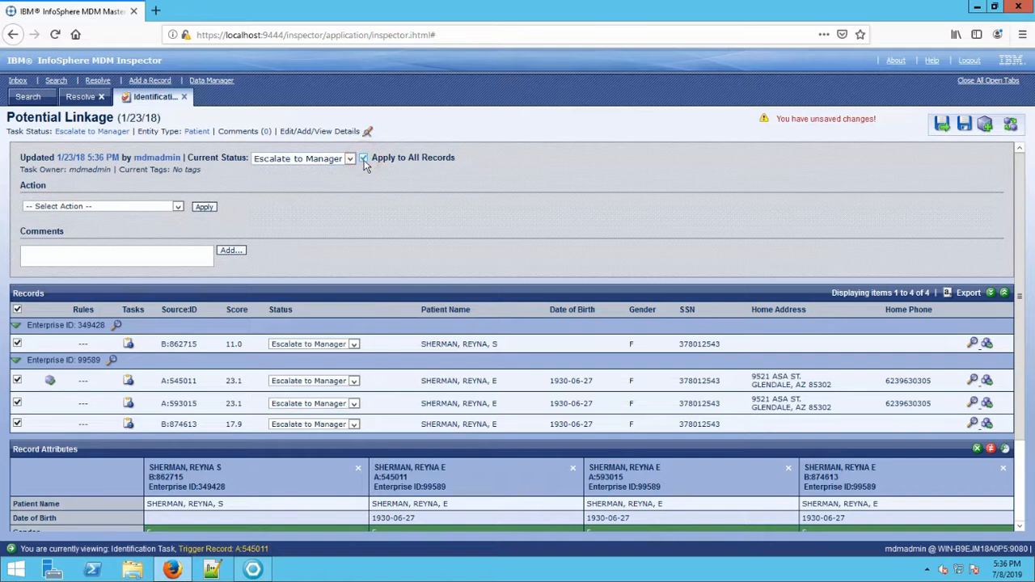
# Add the note 'Please confirm identity, note missing DOB and different Middle Initial', save, and log out.
pyautogui.click(155, 252)
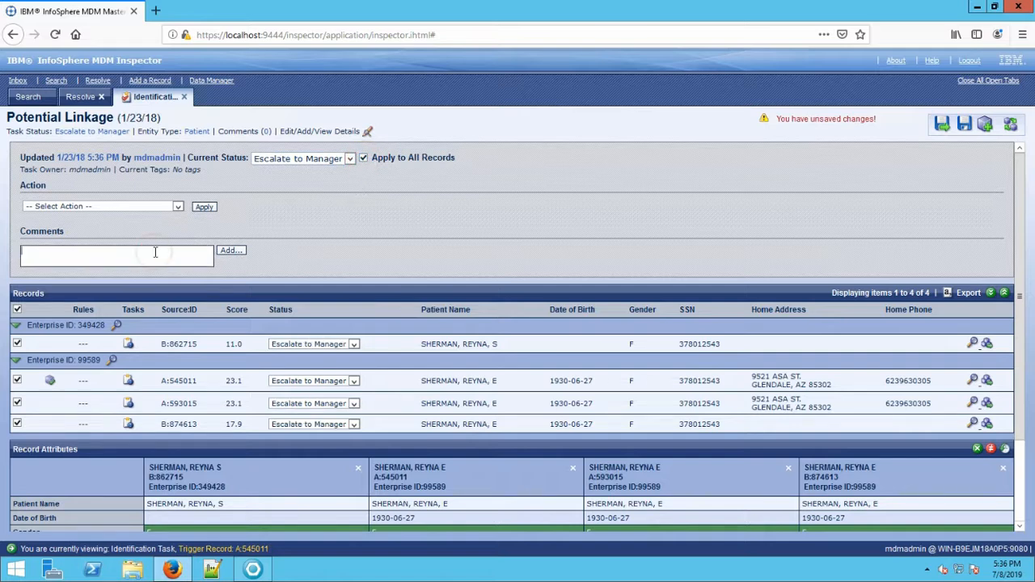
pyautogui.write('Please confirm identity, note missing')
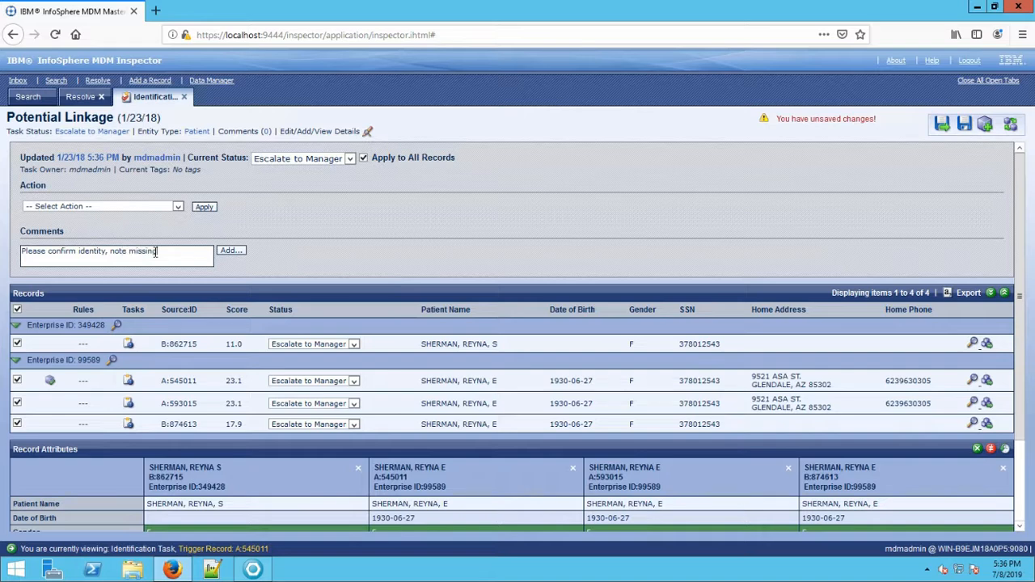
pyautogui.write(' DOB and different Middle In')
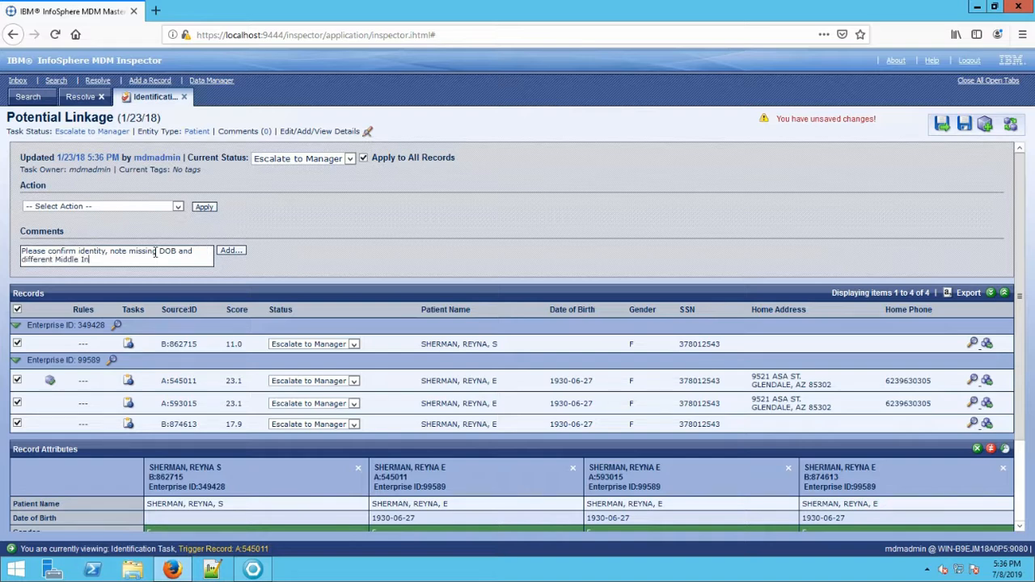
pyautogui.write('itial')
pyautogui.click(241, 251)
pyautogui.click(965, 123)
pyautogui.click(969, 60)
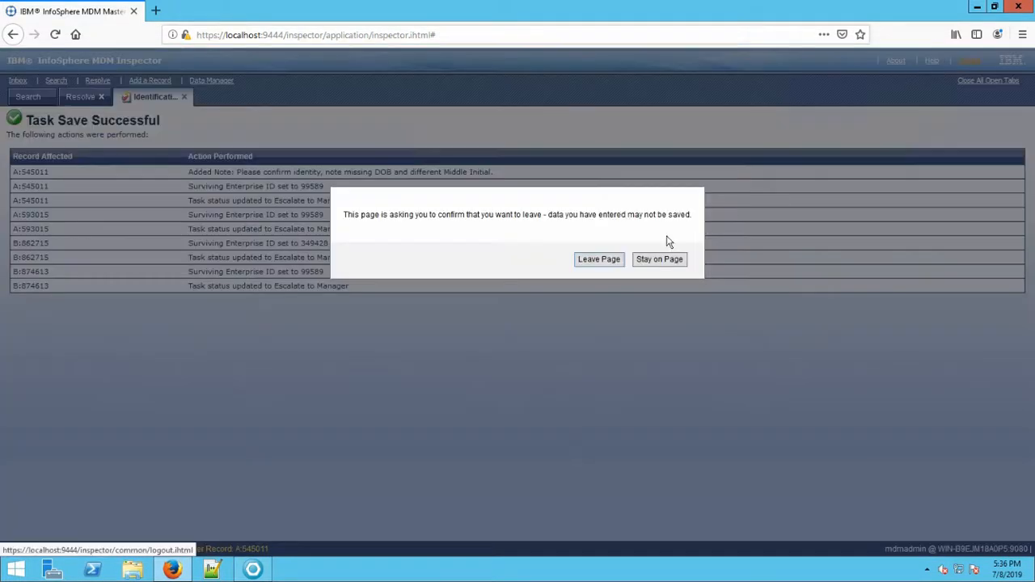
pyautogui.click(592, 261)
# Sign in with the second user's name and decline Firefox's offer to save the login.
pyautogui.doubleClick(533, 208)
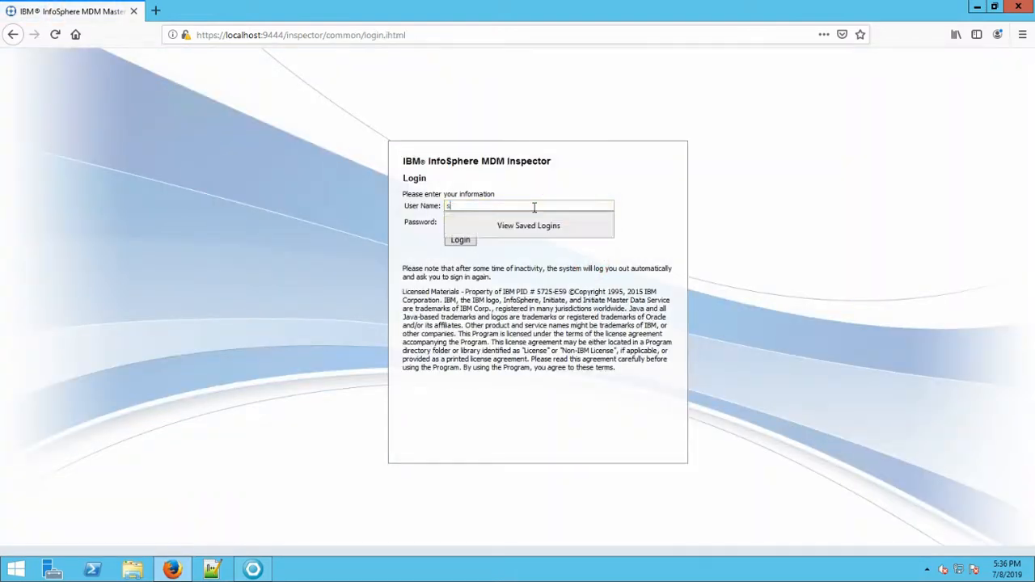
pyautogui.press('Tab')
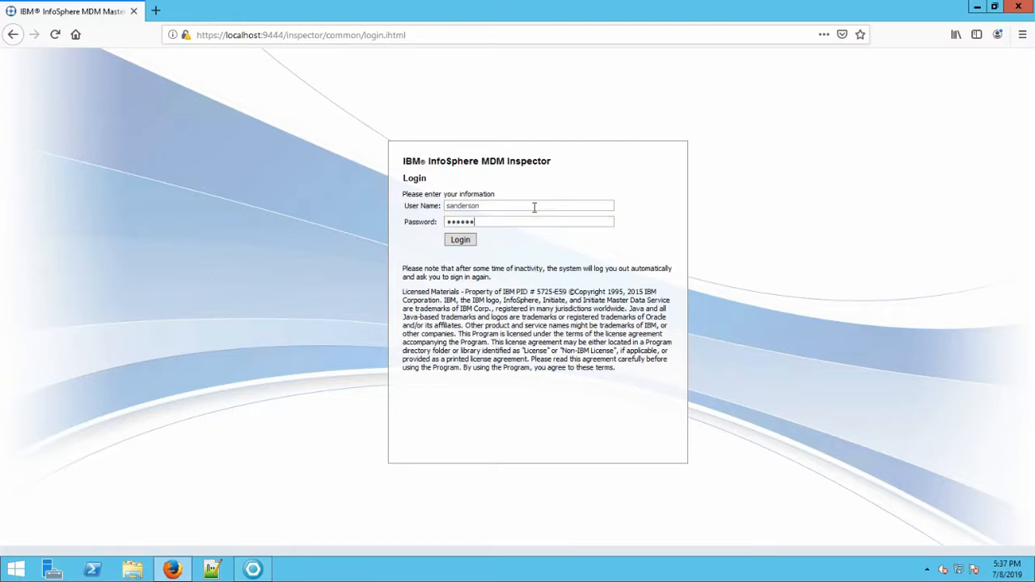
pyautogui.press('Return')
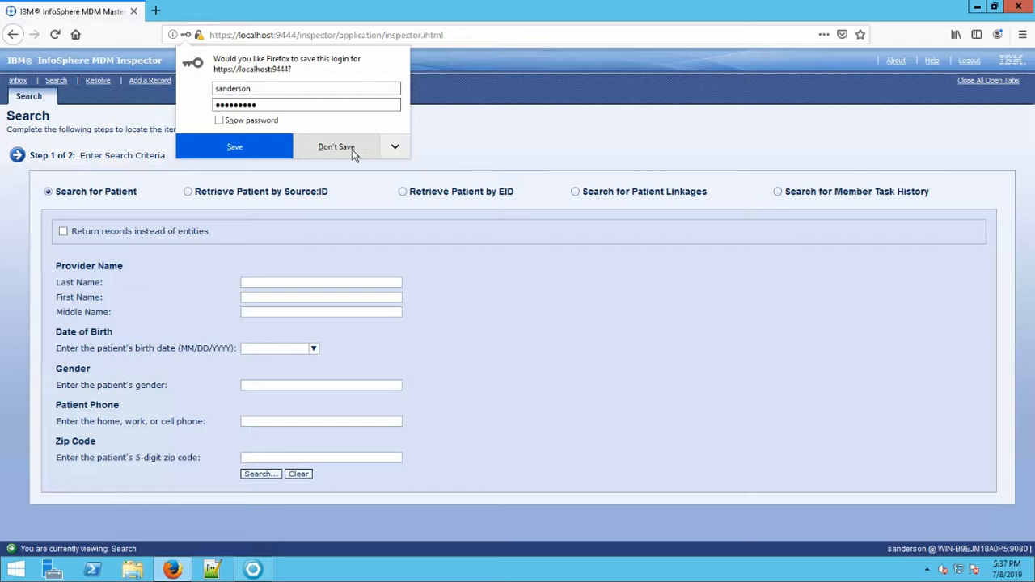
pyautogui.click(336, 148)
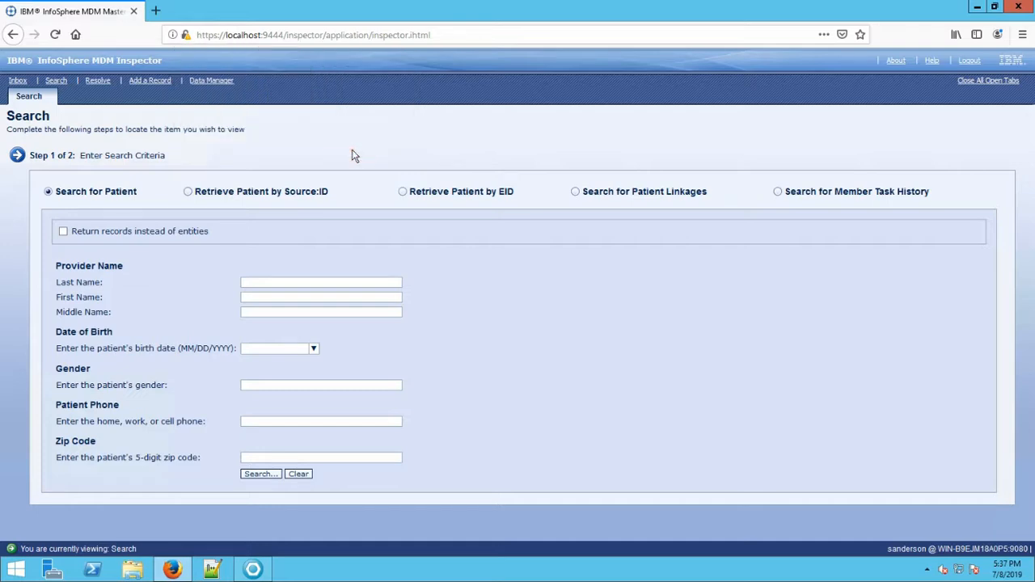
# Search Resolve tasks with status Escalate to Manager and open the first Potential Duplicate task.
pyautogui.click(98, 81)
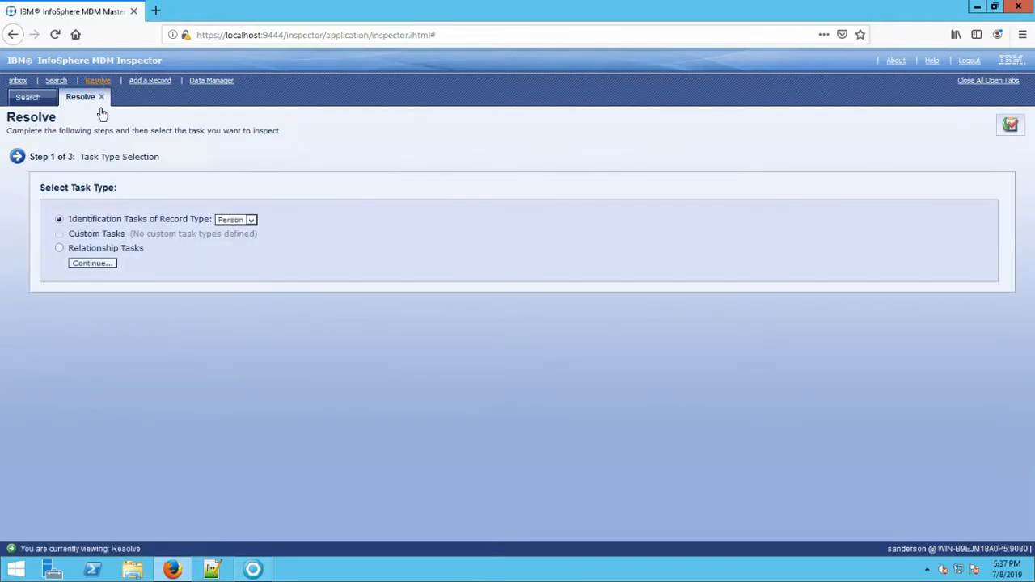
pyautogui.click(100, 263)
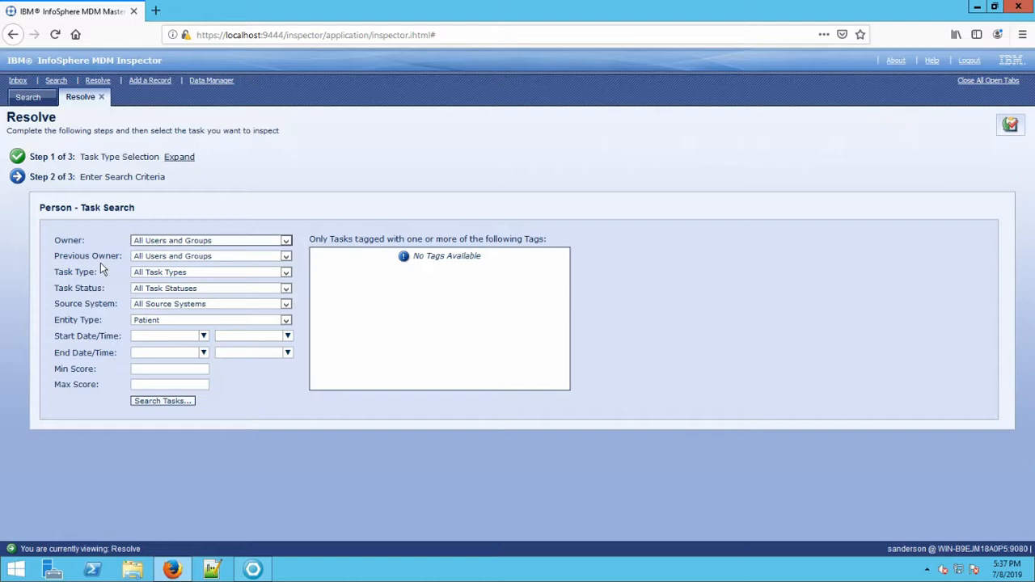
pyautogui.click(222, 290)
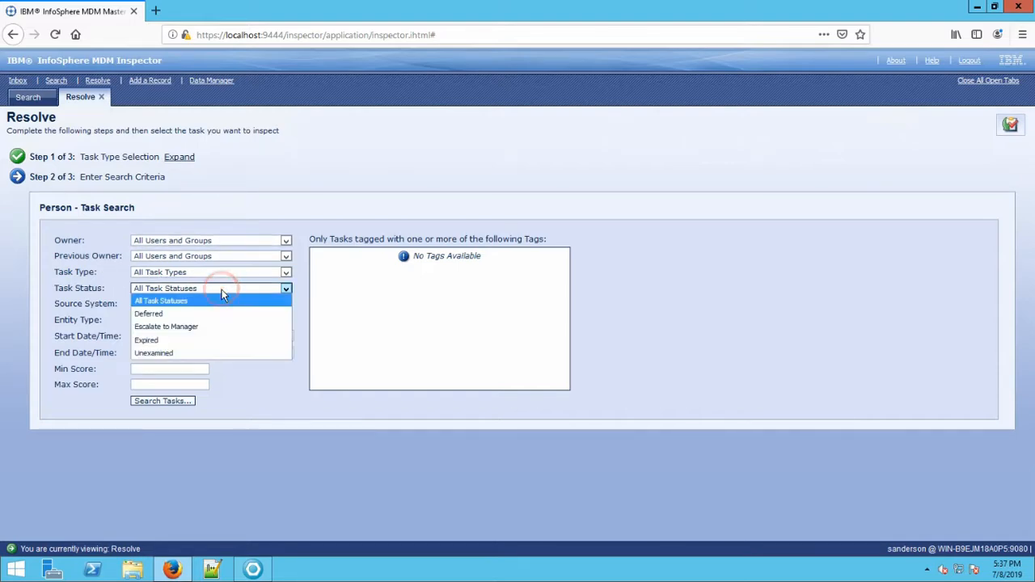
pyautogui.click(188, 329)
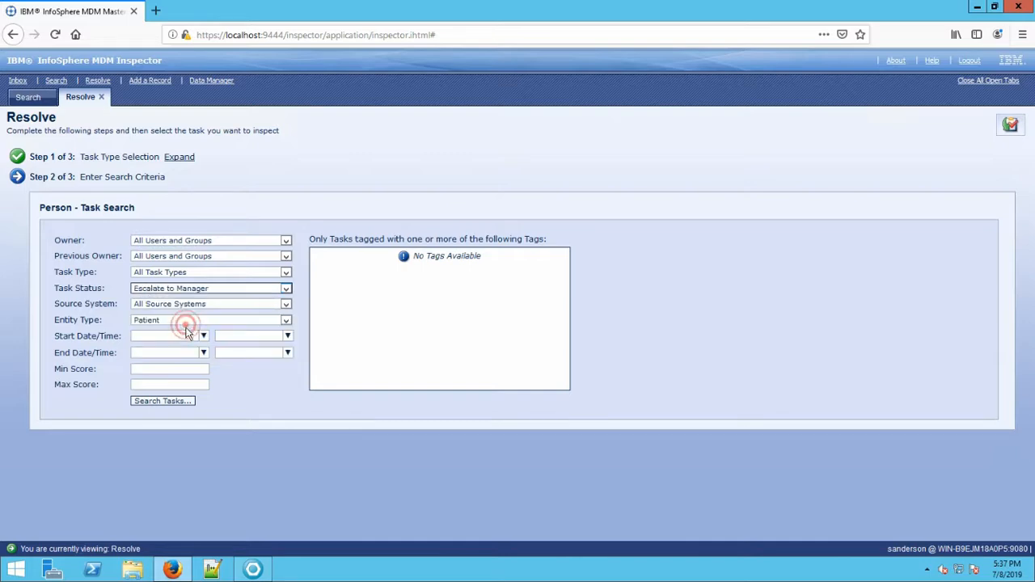
pyautogui.click(160, 401)
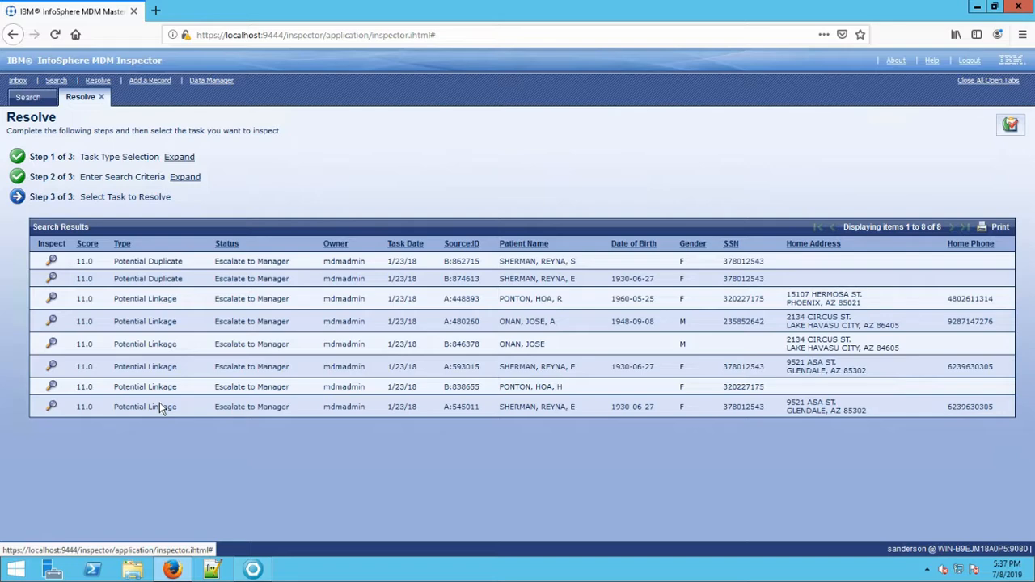
pyautogui.click(51, 261)
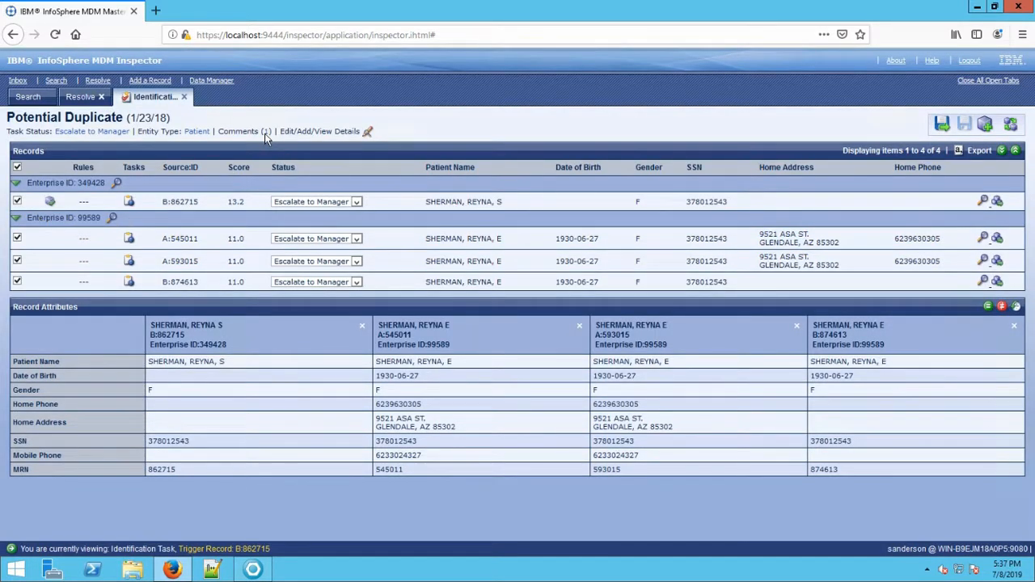
# Add the comment 'Confirmed with photo ID, same patient.' to the escalated task.
pyautogui.click(369, 134)
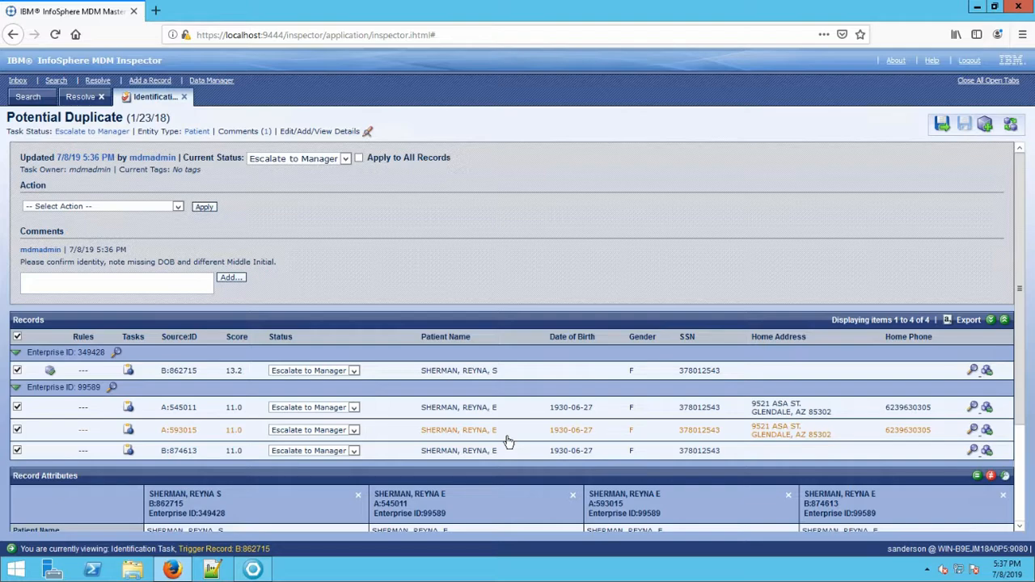
pyautogui.click(123, 283)
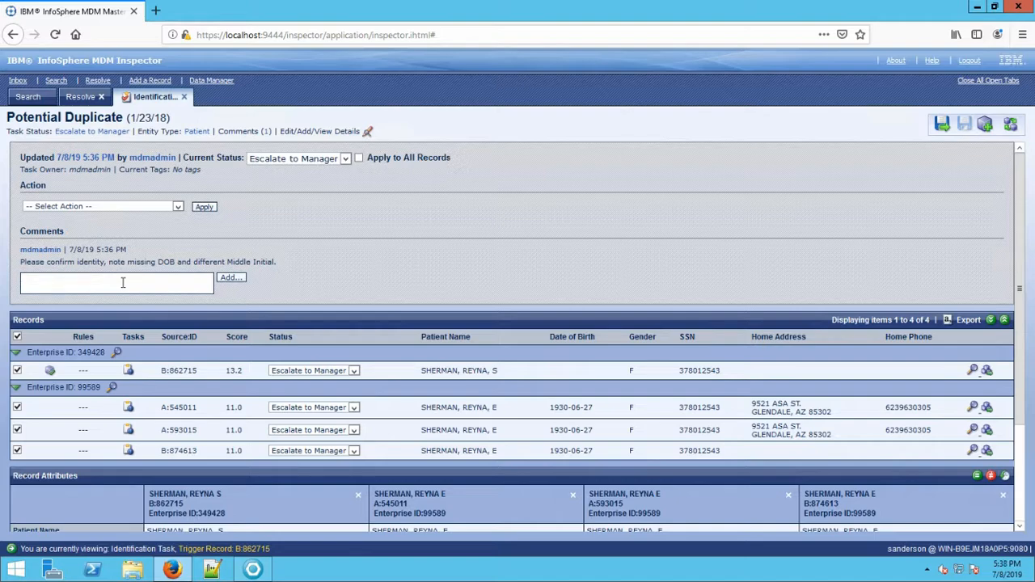
pyautogui.write('Confirmed with photo ID, same patient.')
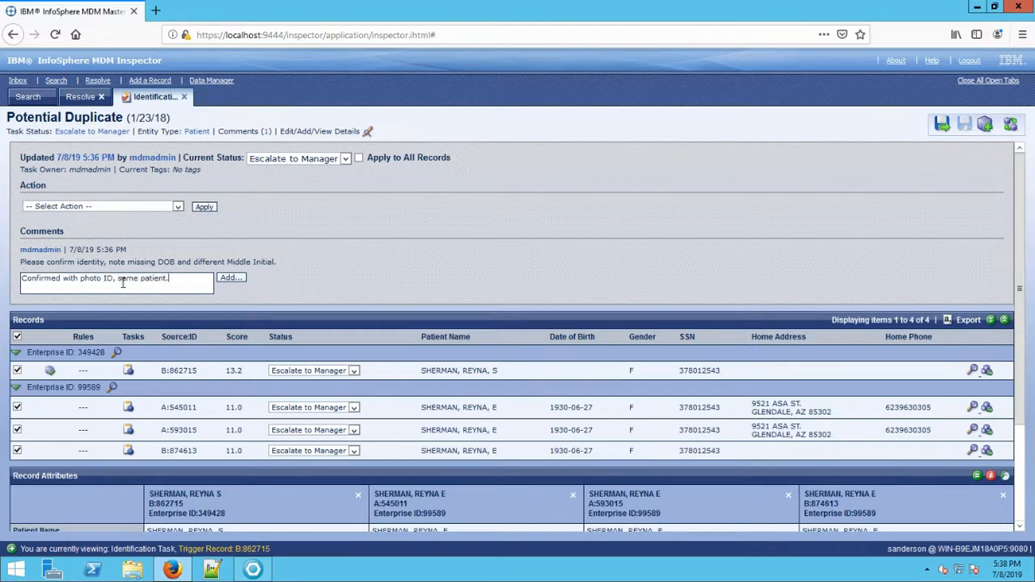
pyautogui.click(230, 278)
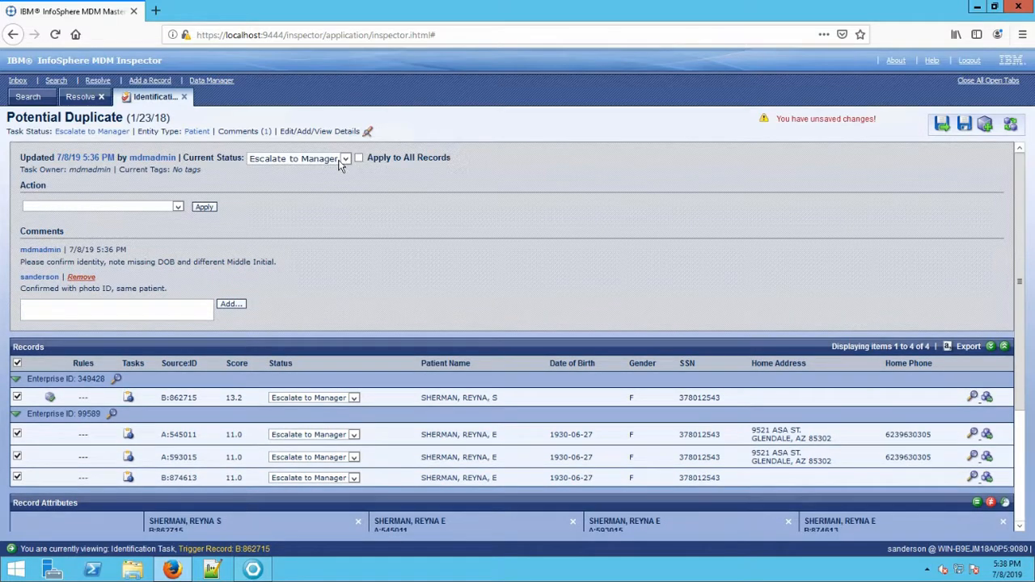
# Set all four records to Deferred and save the task.
pyautogui.click(344, 160)
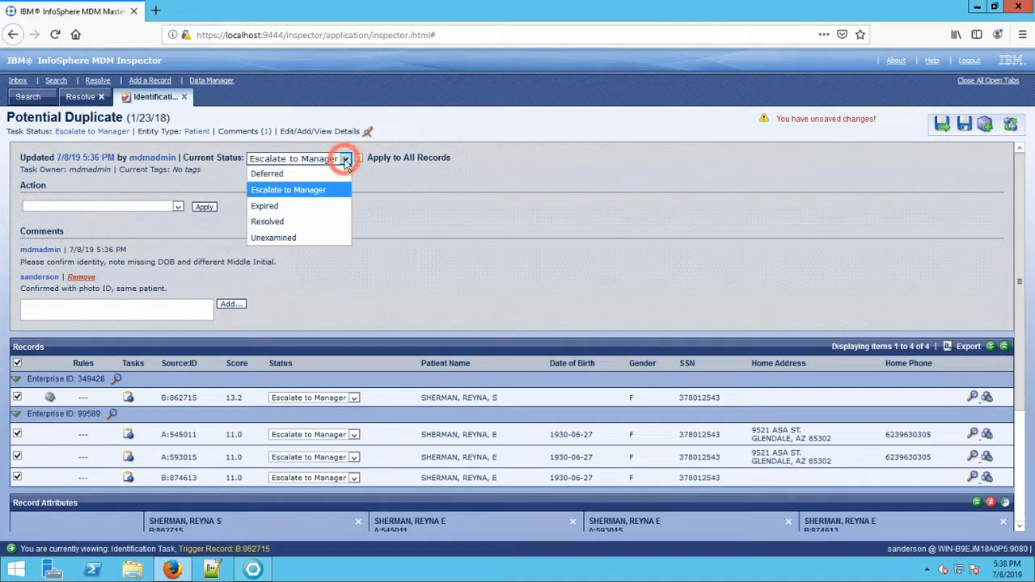
pyautogui.click(296, 176)
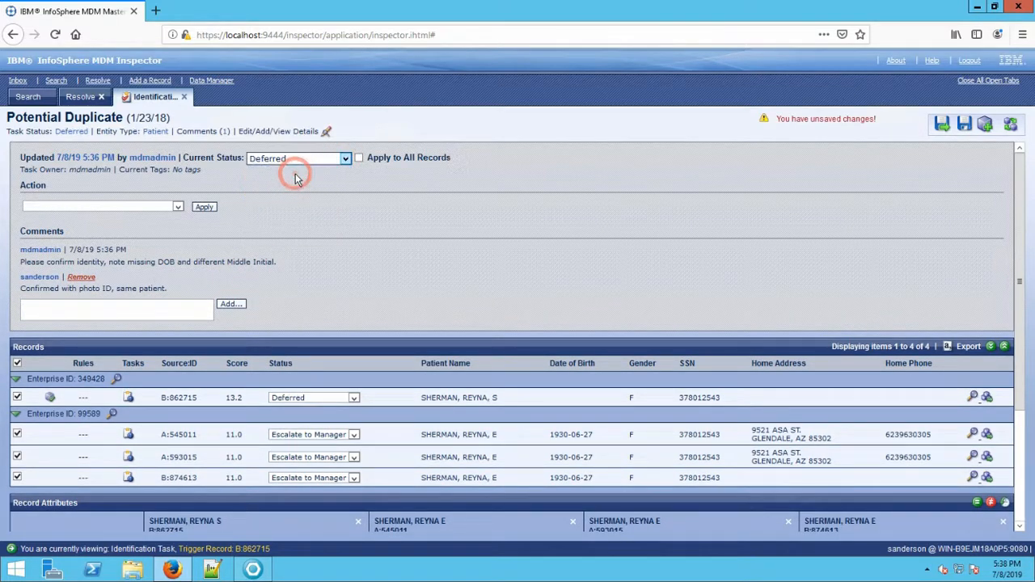
pyautogui.click(360, 159)
pyautogui.click(970, 126)
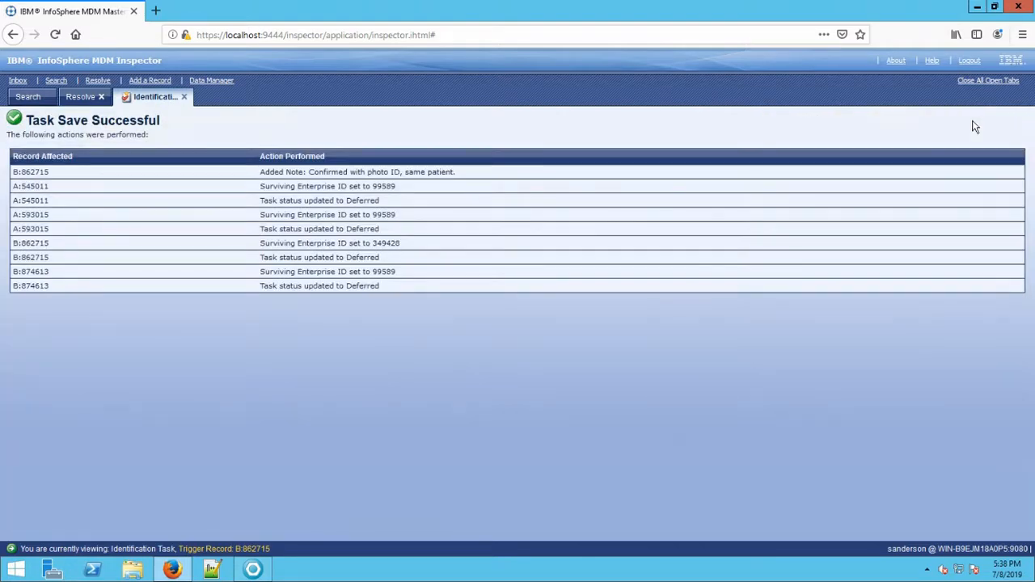